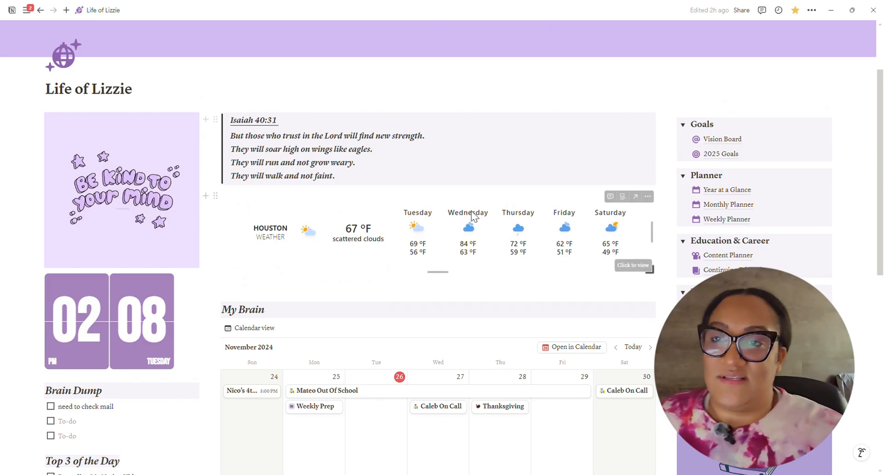
Step: Review the dashboard's to-do lists and page links, and open the Weekly Planner page
{"action": "scroll", "coordinate": [471, 248], "scroll_direction": "down", "scroll_amount": 1}
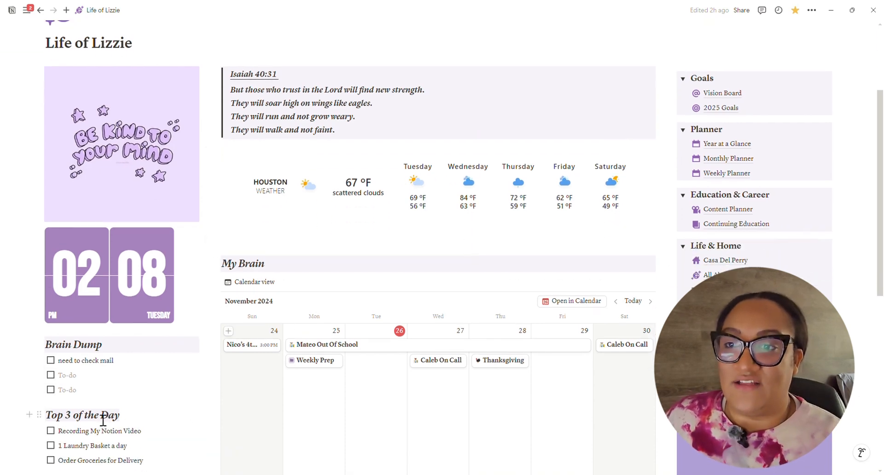
{"action": "scroll", "coordinate": [158, 329], "scroll_direction": "down", "scroll_amount": 1}
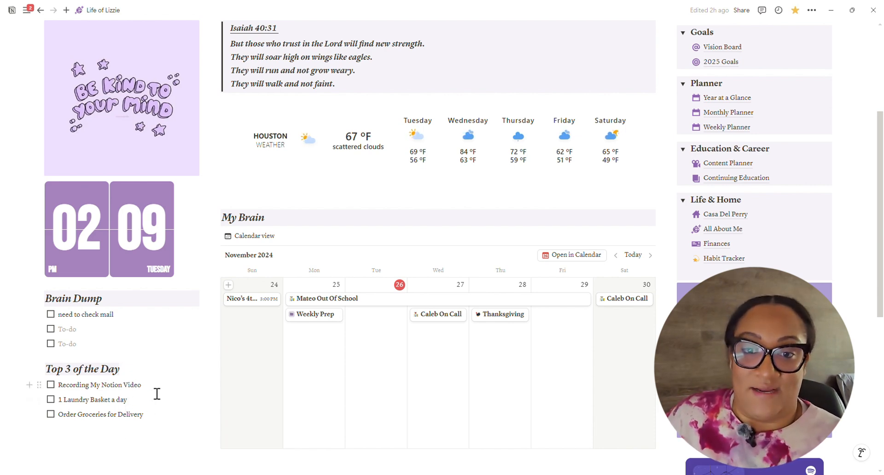
{"action": "left_click_drag", "start_coordinate": [141, 384], "coordinate": [63, 395]}
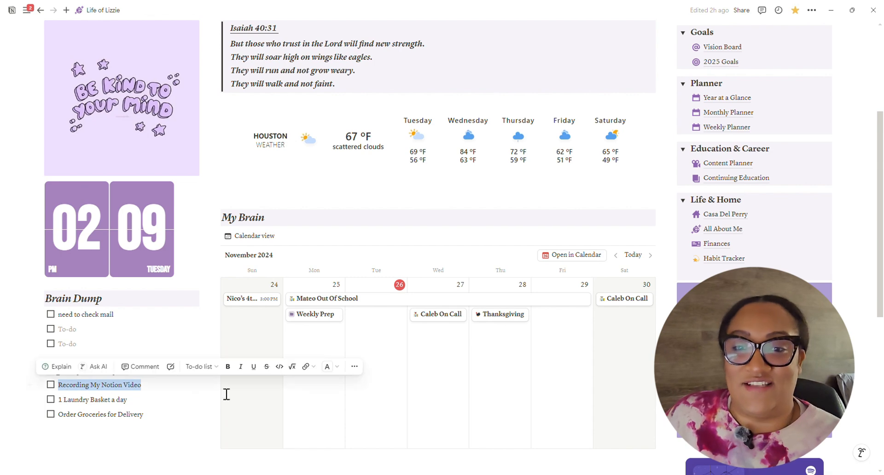
{"action": "scroll", "coordinate": [422, 398], "scroll_direction": "up", "scroll_amount": 3}
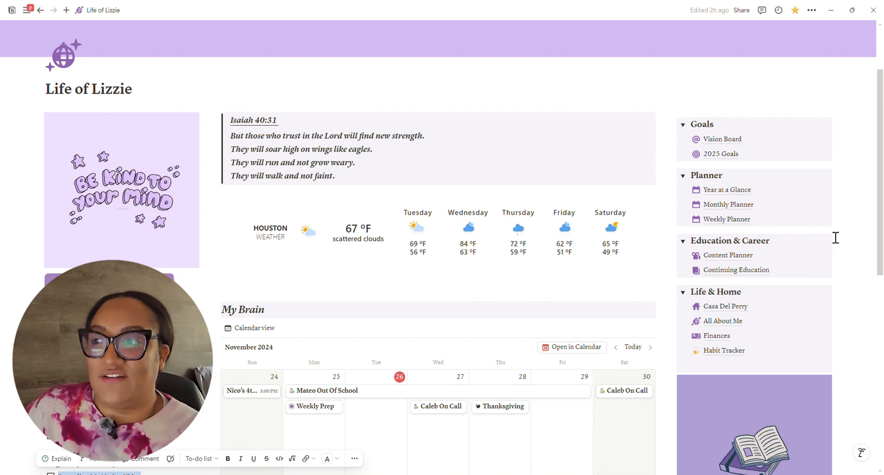
{"action": "mouse_move", "coordinate": [748, 226]}
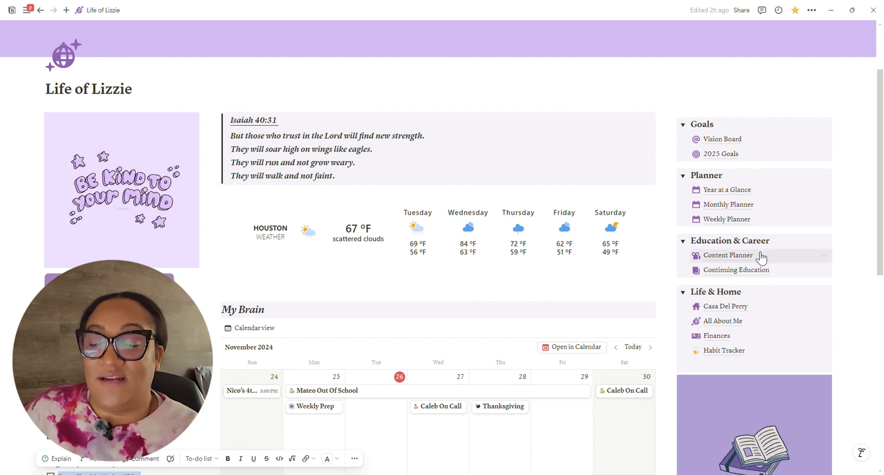
{"action": "left_click", "coordinate": [748, 220]}
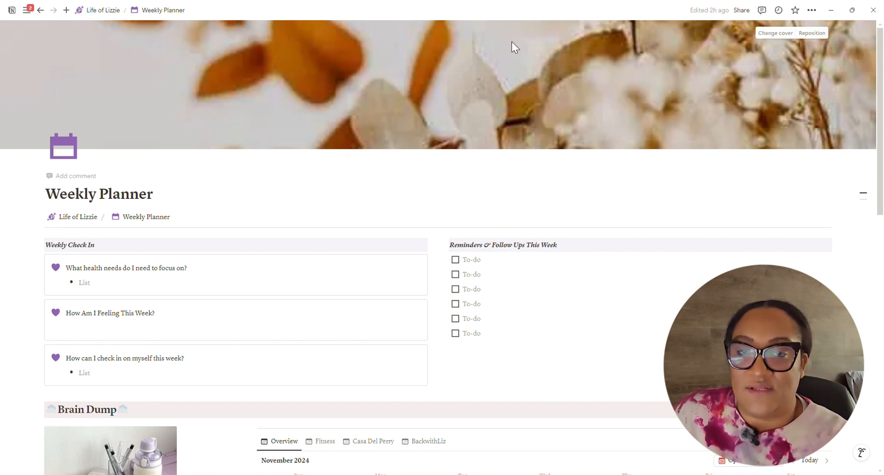
Step: Examine the Weekly Planner's cover image sources: Gallery, Unsplash, Link and Upload
{"action": "left_click", "coordinate": [778, 34]}
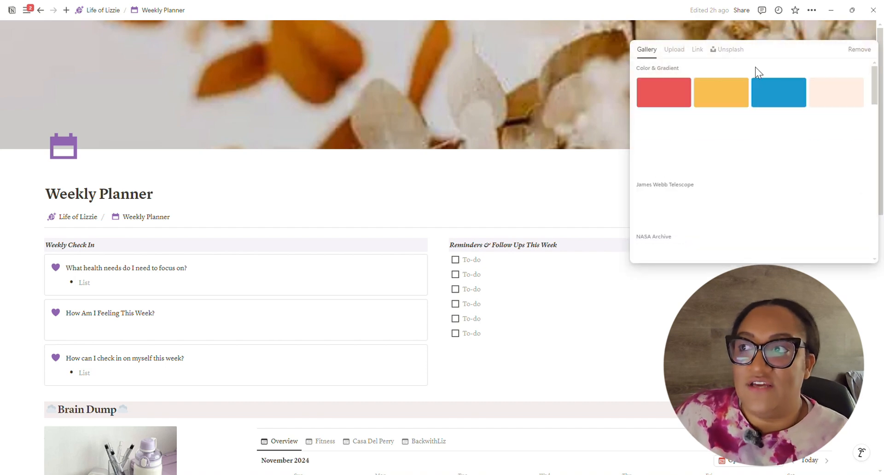
{"action": "scroll", "coordinate": [788, 172], "scroll_direction": "down", "scroll_amount": 10}
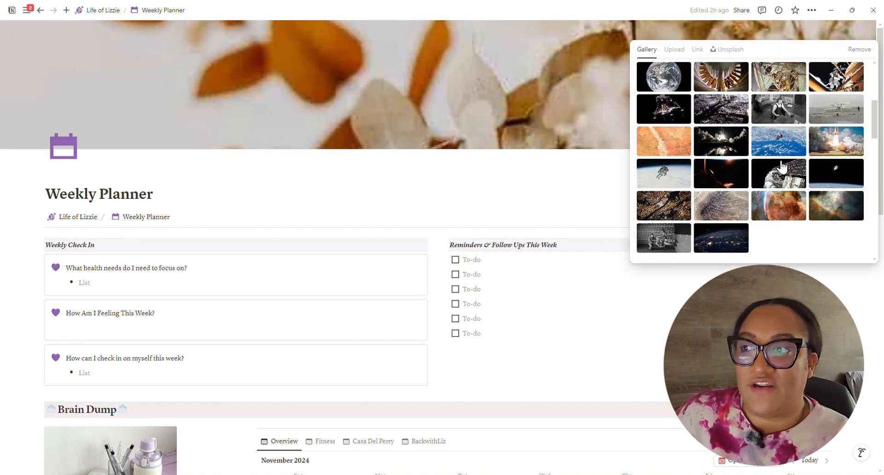
{"action": "scroll", "coordinate": [781, 164], "scroll_direction": "up", "scroll_amount": 5}
{"action": "scroll", "coordinate": [781, 163], "scroll_direction": "up", "scroll_amount": 5}
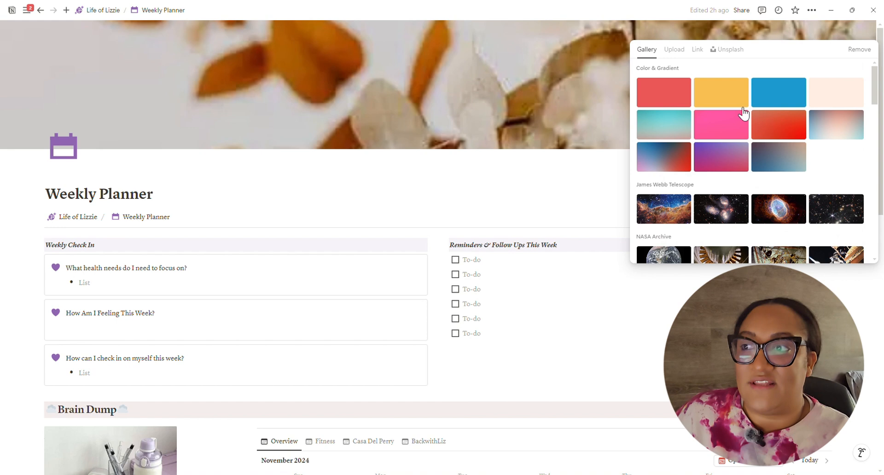
{"action": "left_click", "coordinate": [731, 51]}
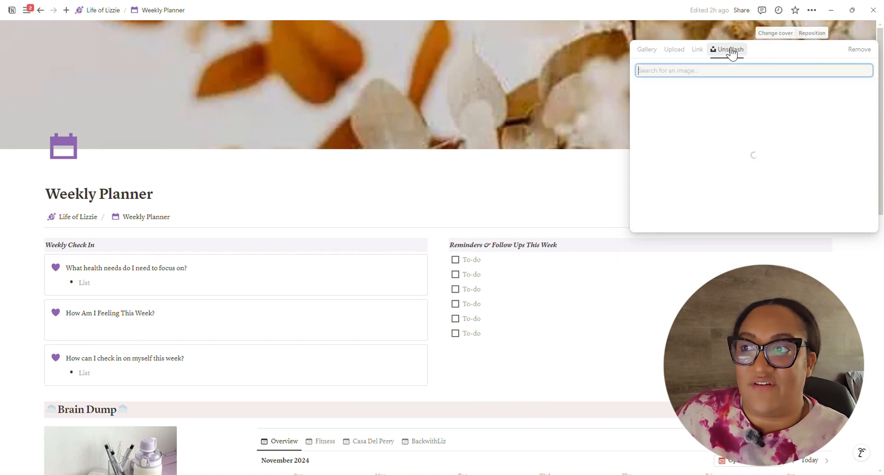
{"action": "left_click", "coordinate": [702, 53]}
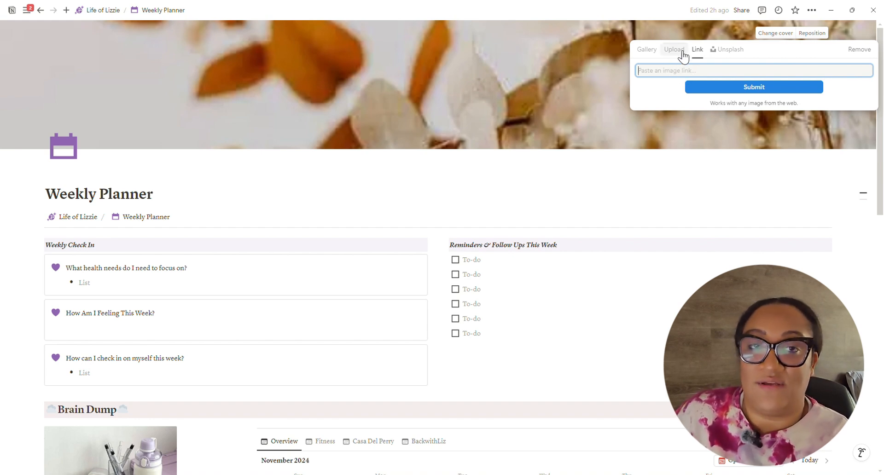
{"action": "left_click", "coordinate": [677, 52]}
{"action": "left_click", "coordinate": [620, 165]}
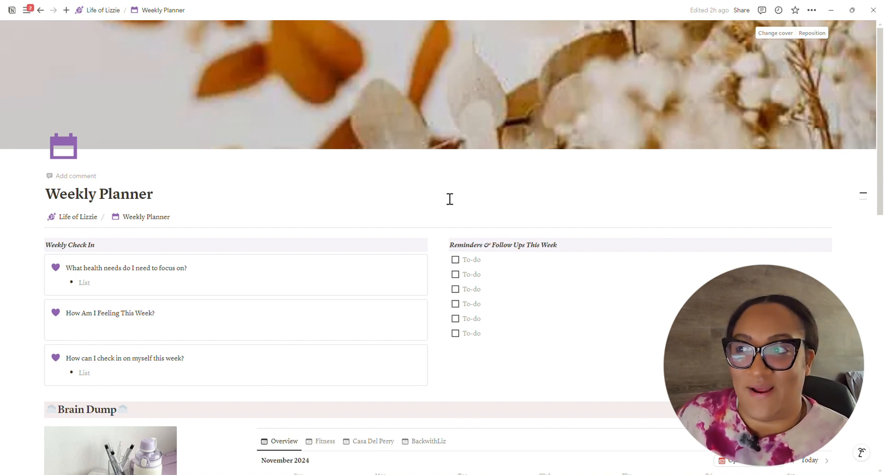
Step: Insert a callout with a purple heart icon below the last Weekly Check In question
{"action": "scroll", "coordinate": [448, 196], "scroll_direction": "down", "scroll_amount": 2}
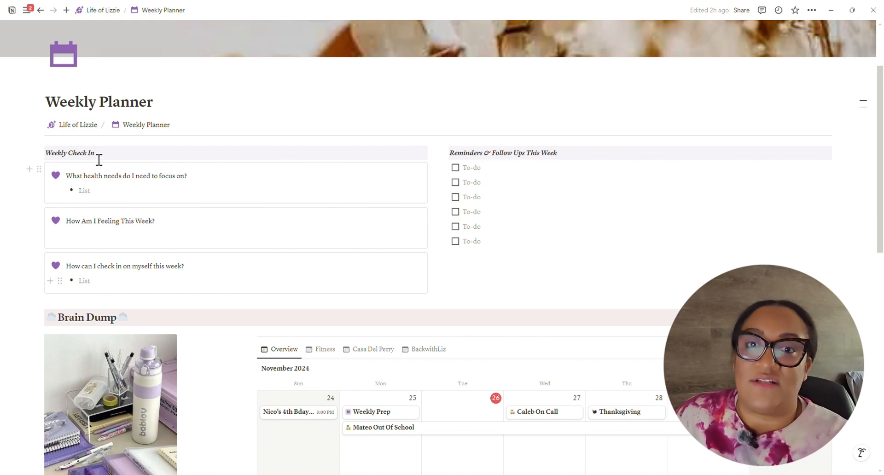
{"action": "left_click", "coordinate": [83, 306]}
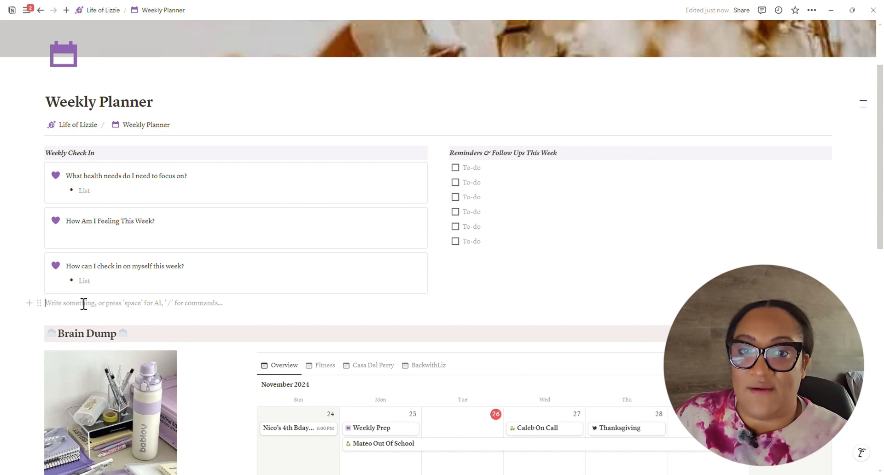
{"action": "type", "text": "/"}
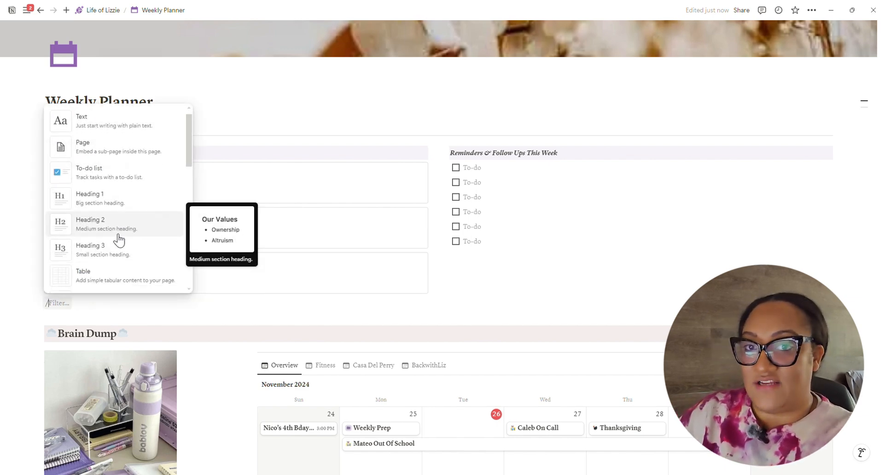
{"action": "scroll", "coordinate": [117, 235], "scroll_direction": "down", "scroll_amount": 5}
{"action": "scroll", "coordinate": [119, 236], "scroll_direction": "down", "scroll_amount": 2}
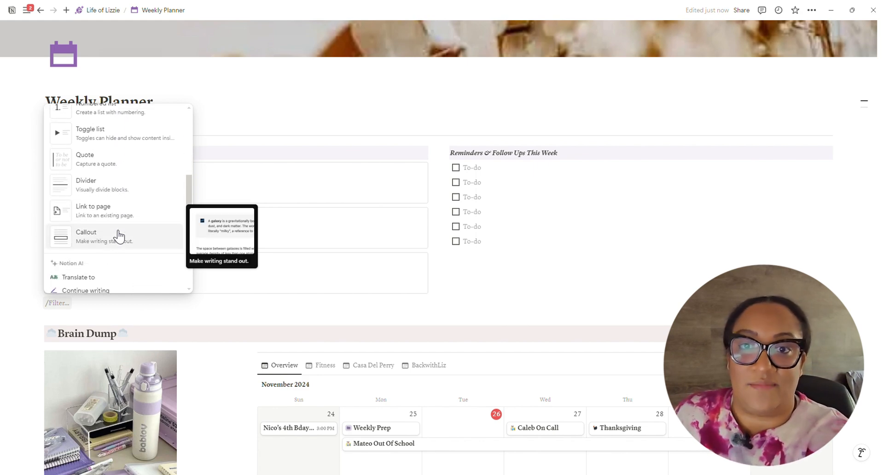
{"action": "left_click", "coordinate": [116, 245]}
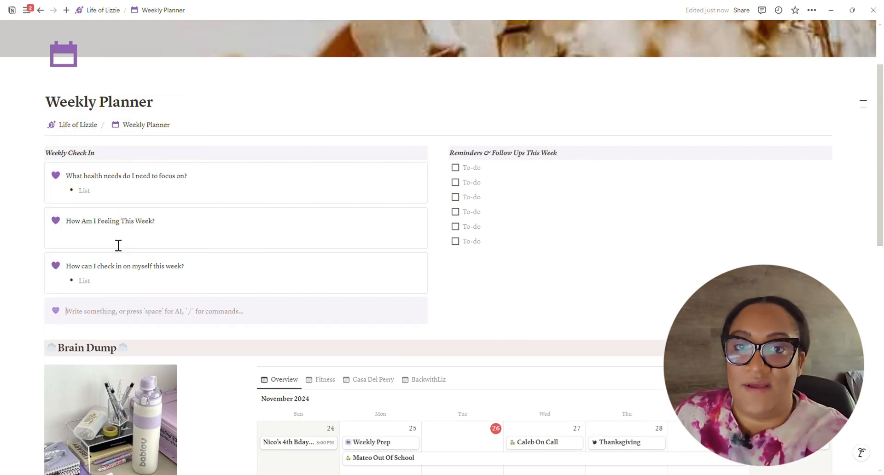
{"action": "left_click", "coordinate": [55, 310]}
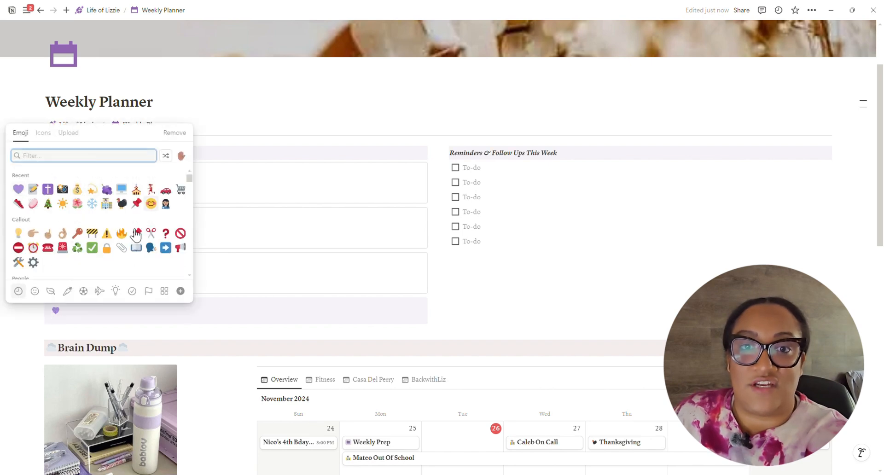
{"action": "left_click", "coordinate": [19, 193]}
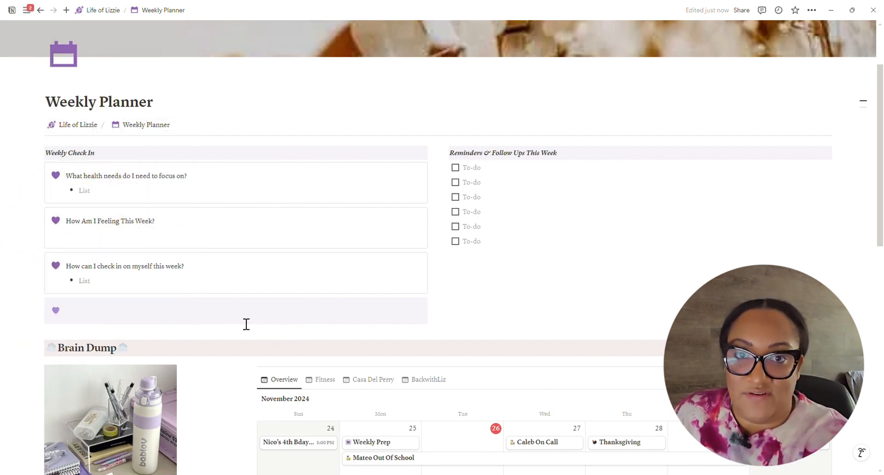
Step: Write "What am I looking forward to this week?" in the new callout and add an empty line beneath it
{"action": "left_click", "coordinate": [177, 317]}
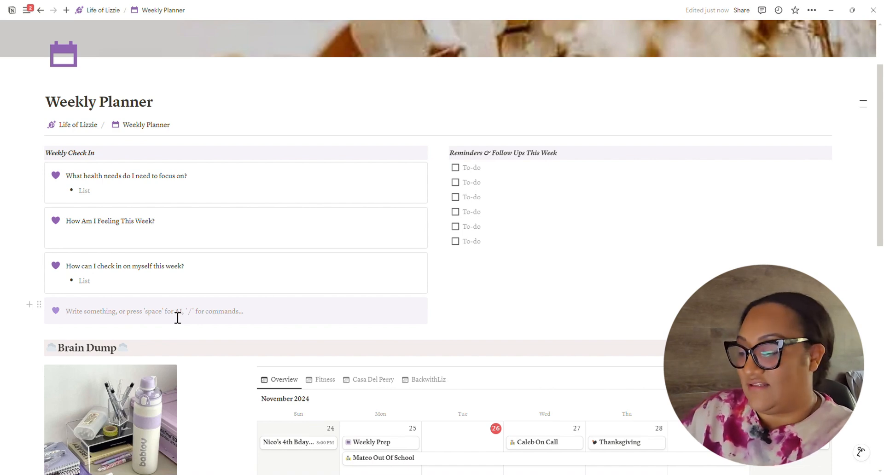
{"action": "type", "text": "W"}
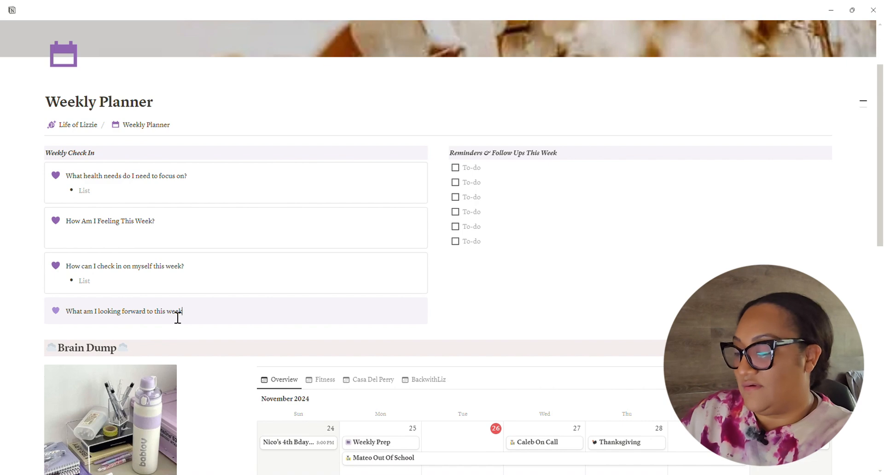
{"action": "key", "text": "Return"}
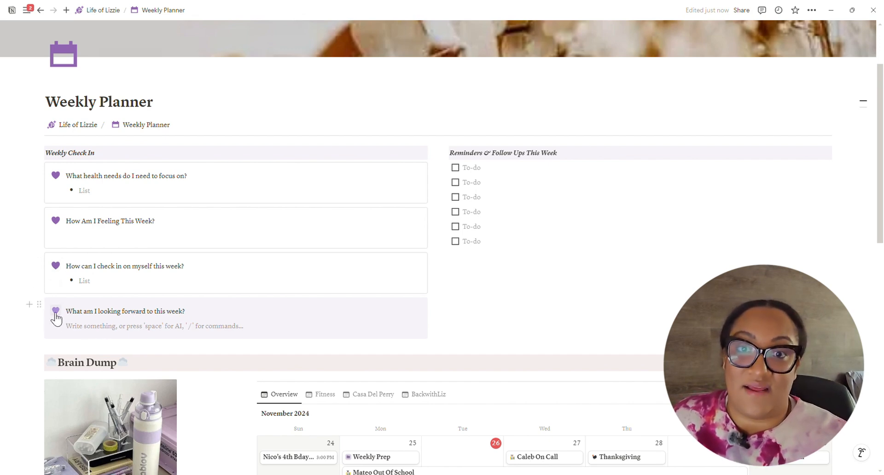
Step: Set the new callout's color to Default text and place the cursor in its empty line
{"action": "left_click", "coordinate": [39, 304]}
{"action": "mouse_move", "coordinate": [116, 371]}
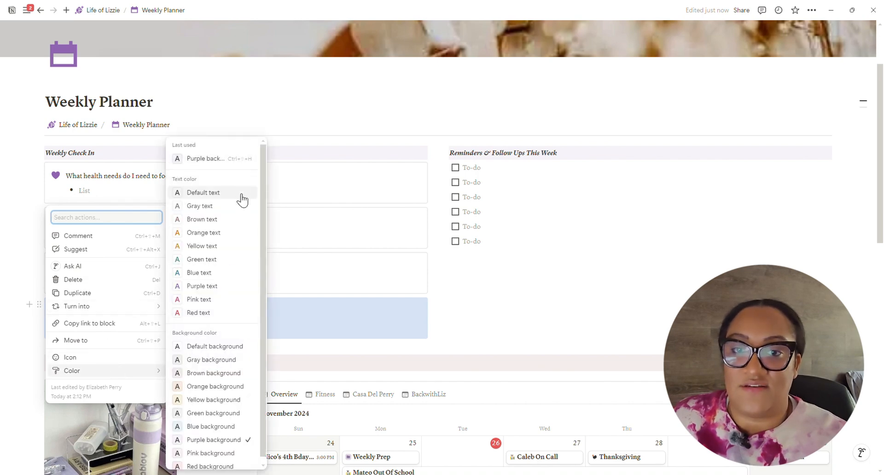
{"action": "left_click", "coordinate": [242, 200]}
{"action": "left_click", "coordinate": [239, 329]}
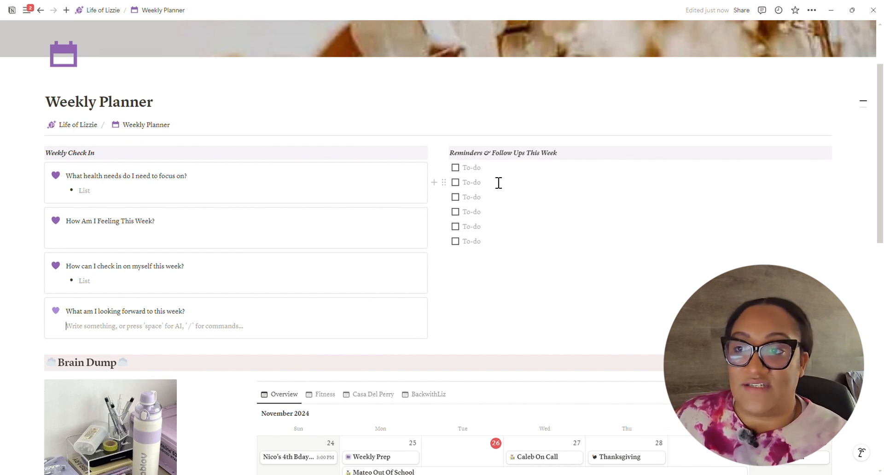
Step: Review the Brain Dump calendar's fitness, household and content views, and return to Overview
{"action": "scroll", "coordinate": [498, 183], "scroll_direction": "down", "scroll_amount": 3}
{"action": "scroll", "coordinate": [465, 193], "scroll_direction": "down", "scroll_amount": 3}
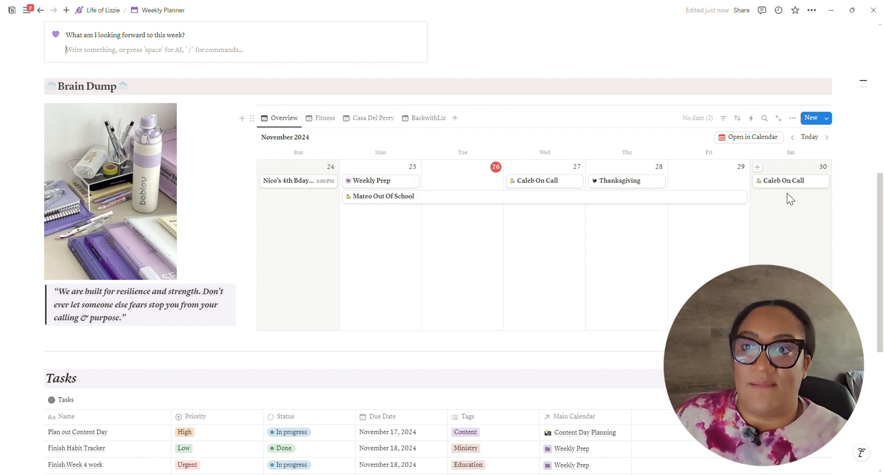
{"action": "left_click", "coordinate": [333, 120]}
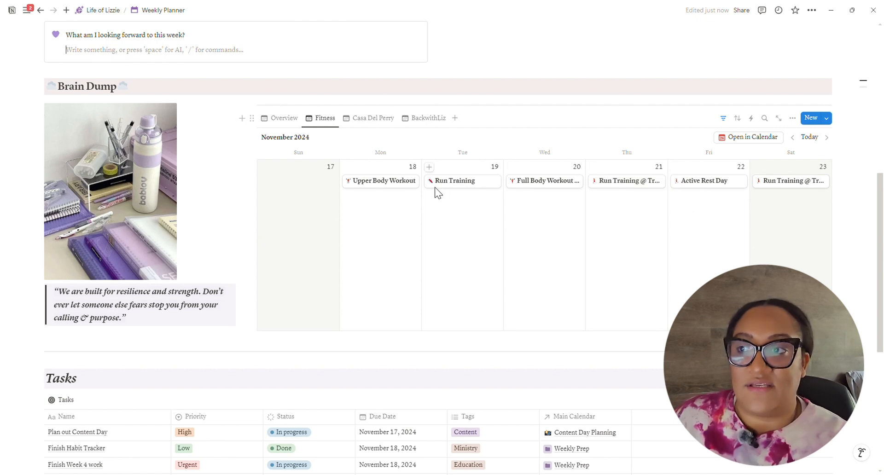
{"action": "left_click", "coordinate": [363, 120]}
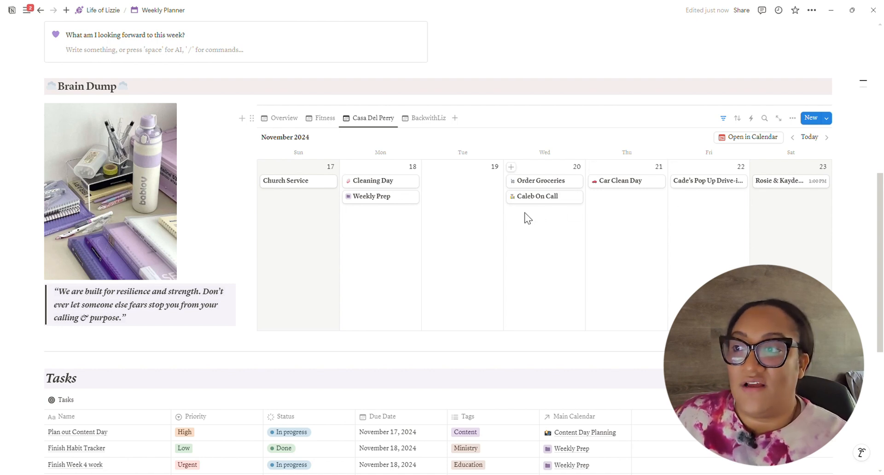
{"action": "left_click", "coordinate": [438, 123]}
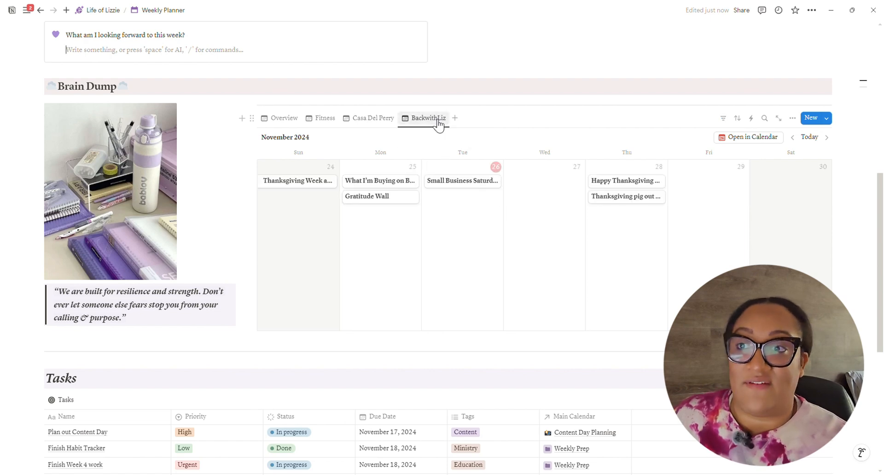
{"action": "left_click", "coordinate": [297, 121]}
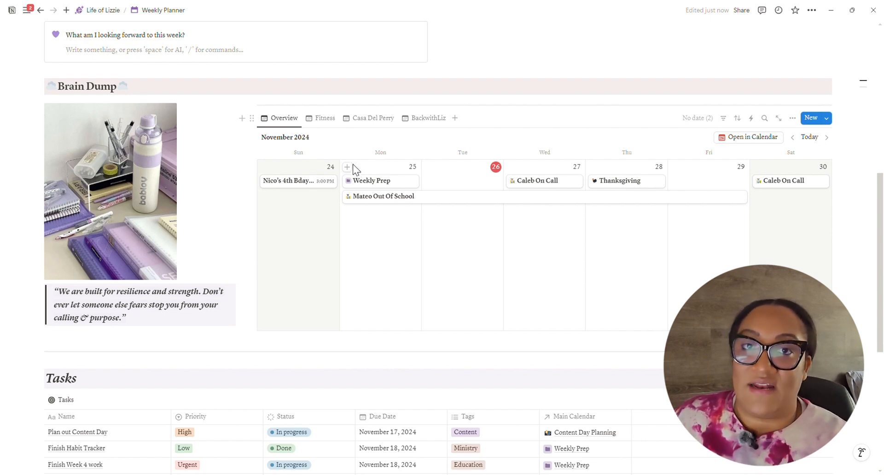
Step: Check the available Priority options for the "Plan out Content Day" task without changing its priority
{"action": "scroll", "coordinate": [121, 269], "scroll_direction": "down", "scroll_amount": 4}
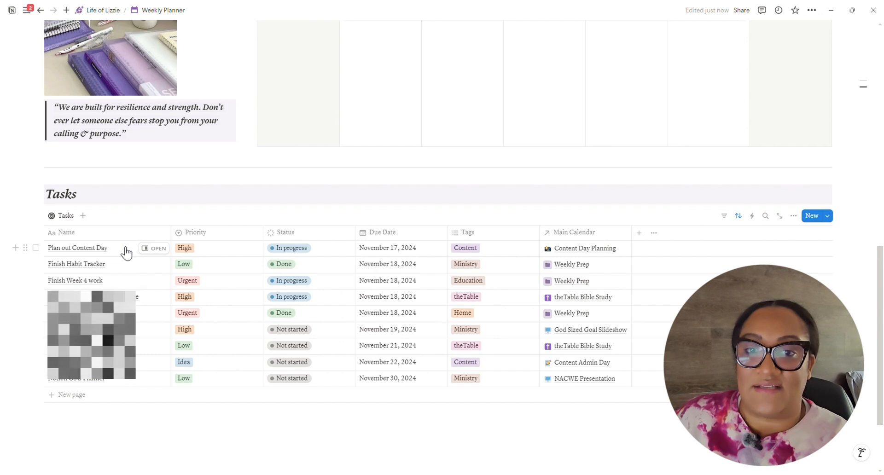
{"action": "left_click", "coordinate": [212, 249]}
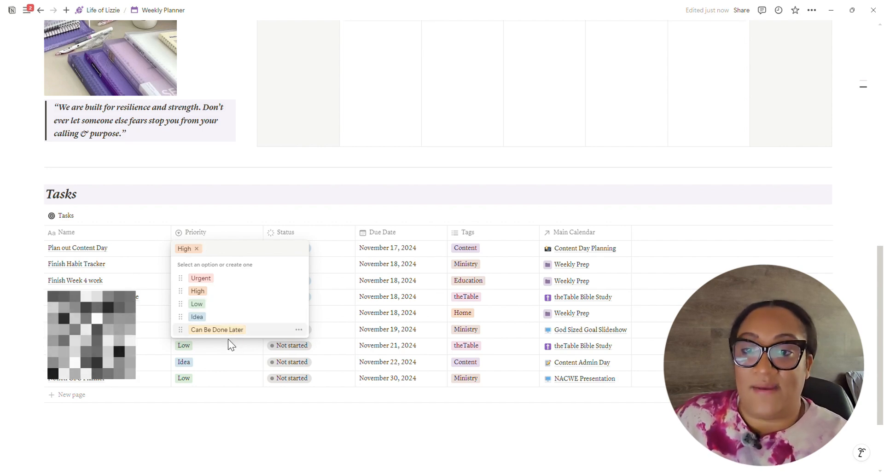
{"action": "key", "text": "Escape"}
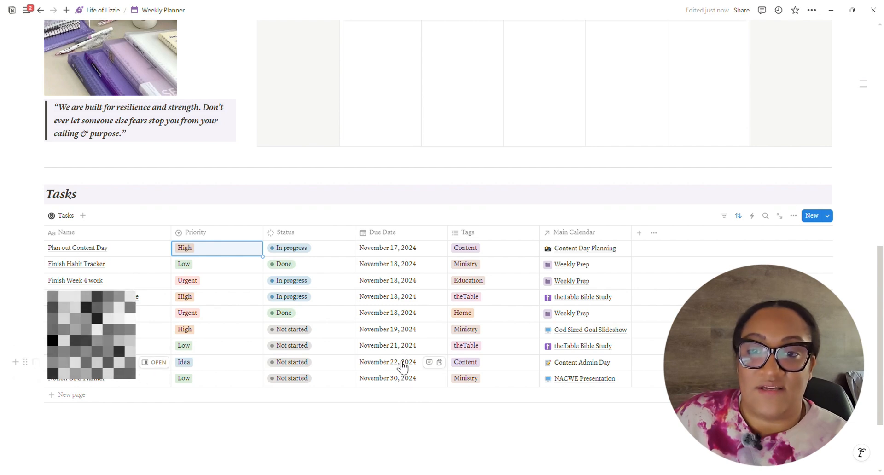
Step: Clear the due date of the task linked to NACWE Presentation in the Tasks table
{"action": "left_click", "coordinate": [401, 381]}
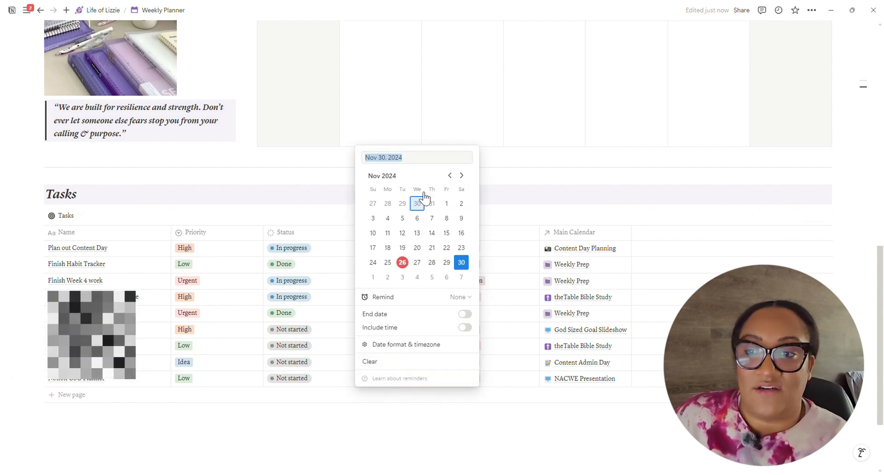
{"action": "key", "text": "BackSpace"}
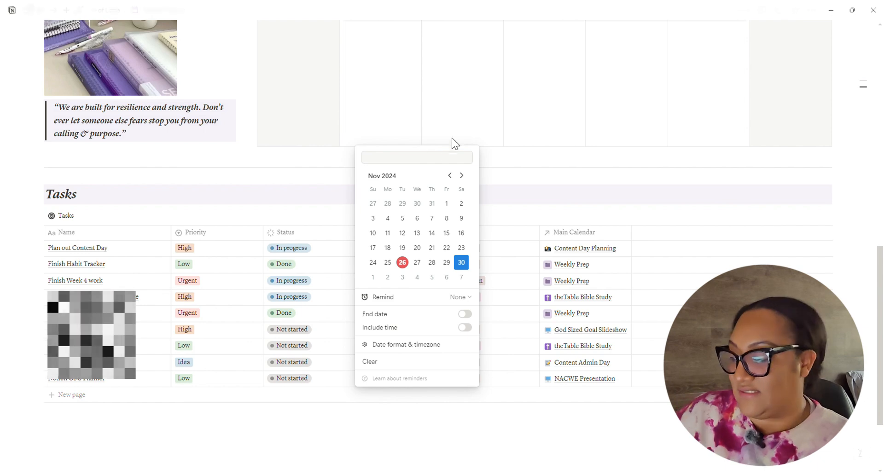
{"action": "left_click", "coordinate": [391, 361]}
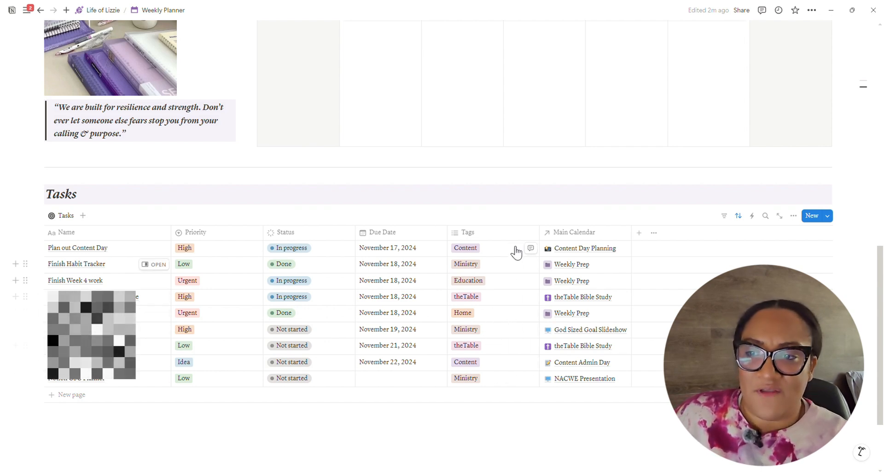
Step: Check the available Tags options for the "Plan out Content Day" task without changing its tag
{"action": "left_click", "coordinate": [514, 249]}
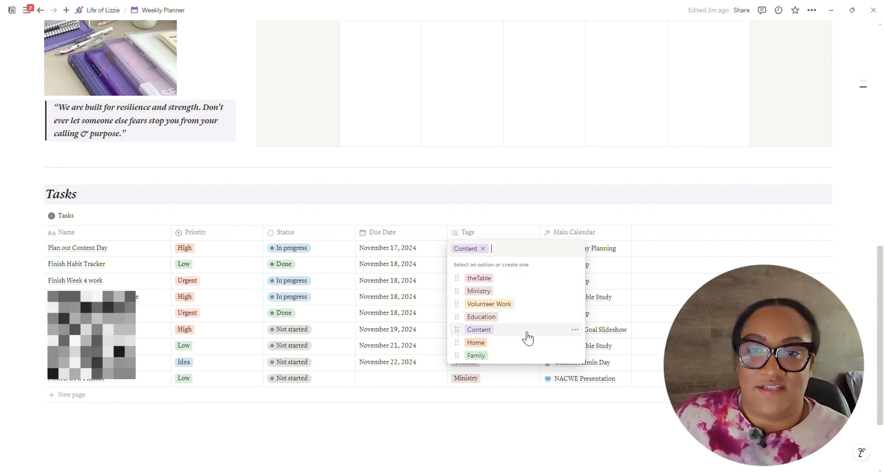
{"action": "left_click", "coordinate": [281, 447]}
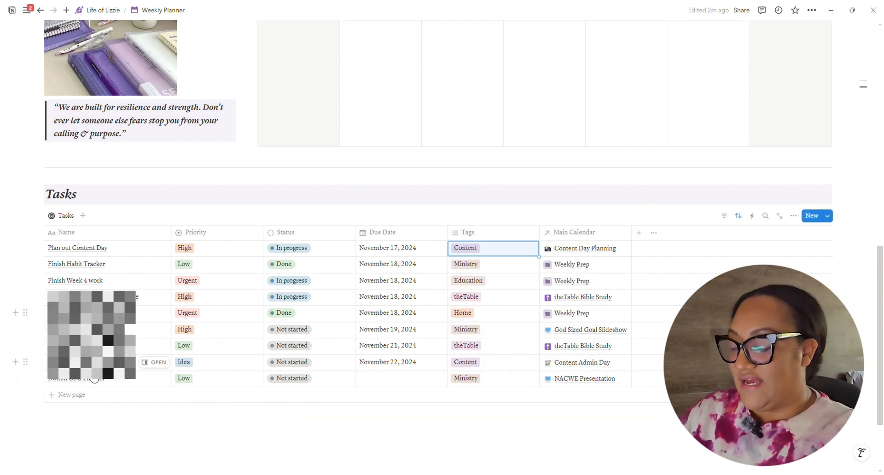
Step: Add a new task named "Schedule Holiday Photos with Fam" to the Tasks table
{"action": "left_click", "coordinate": [74, 395]}
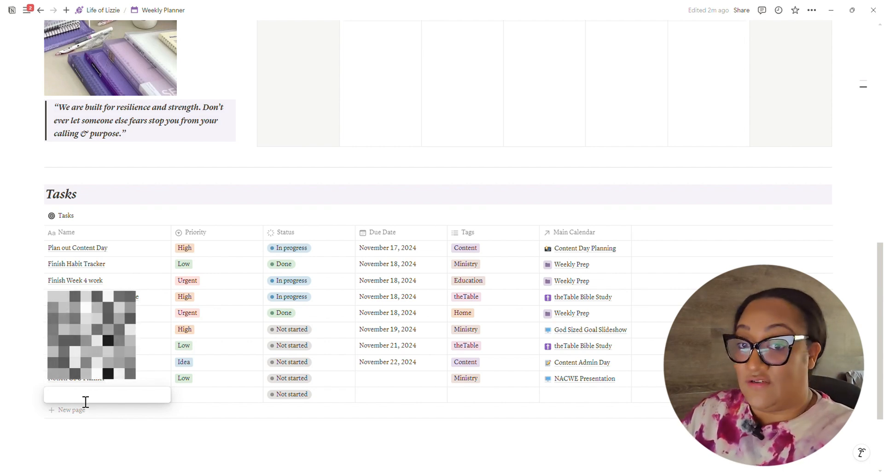
{"action": "type", "text": "Schedule Holiday Photos with DFam"}
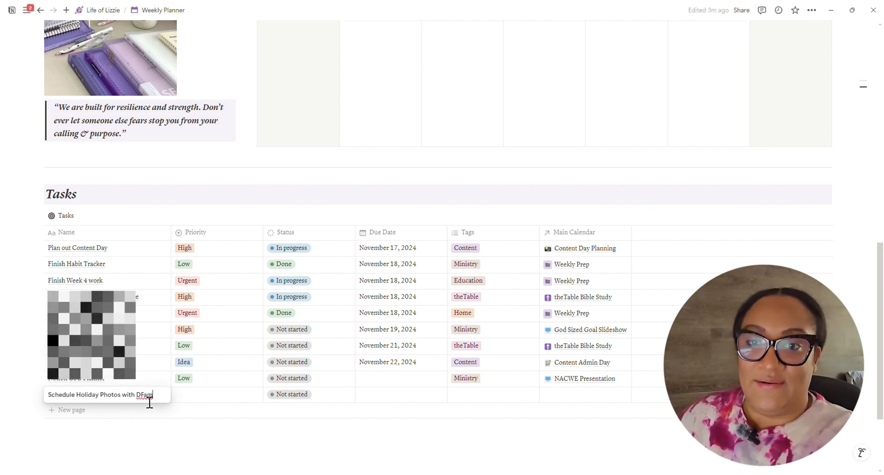
{"action": "key", "text": "BackSpace"}
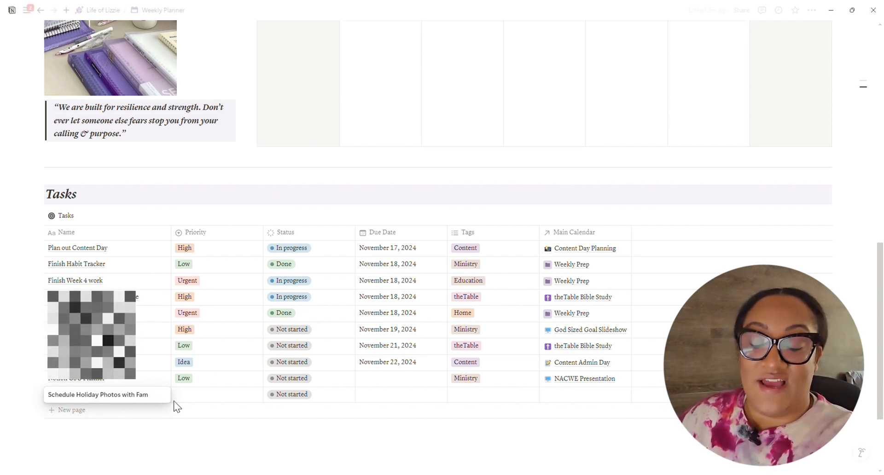
{"action": "key", "text": "Escape"}
Step: Set the holiday photos task's priority to Urgent and its status to In progress
{"action": "left_click", "coordinate": [194, 399]}
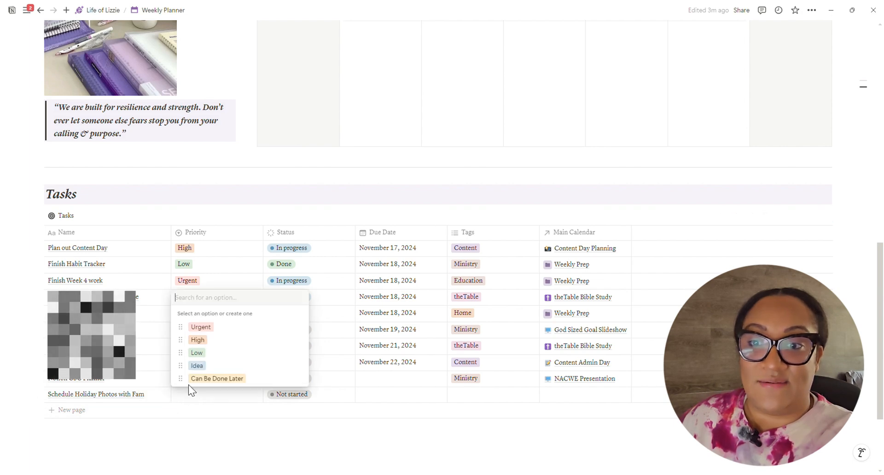
{"action": "left_click", "coordinate": [199, 328]}
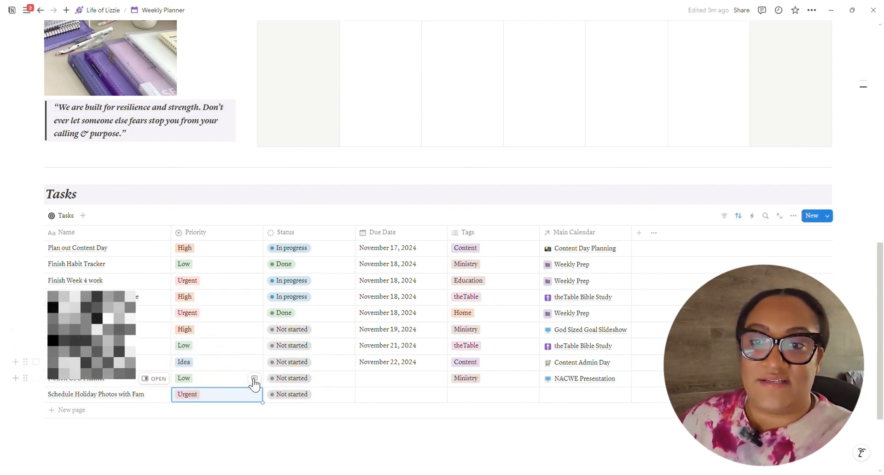
{"action": "left_click", "coordinate": [289, 398]}
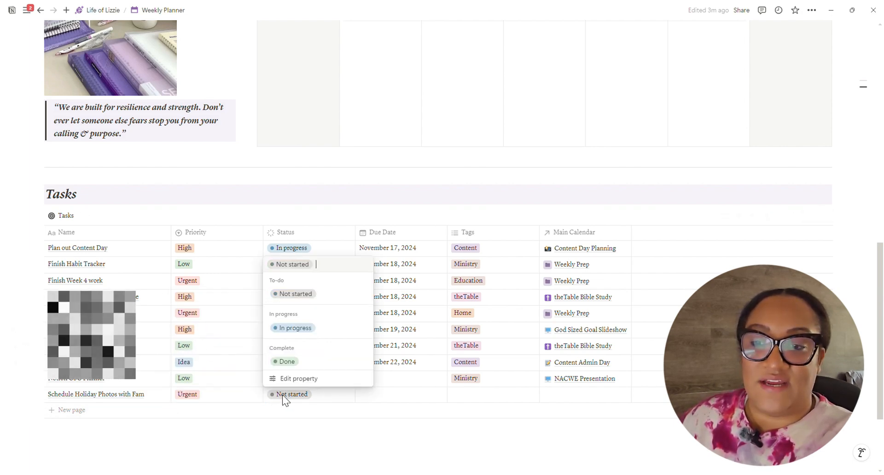
{"action": "left_click", "coordinate": [299, 330]}
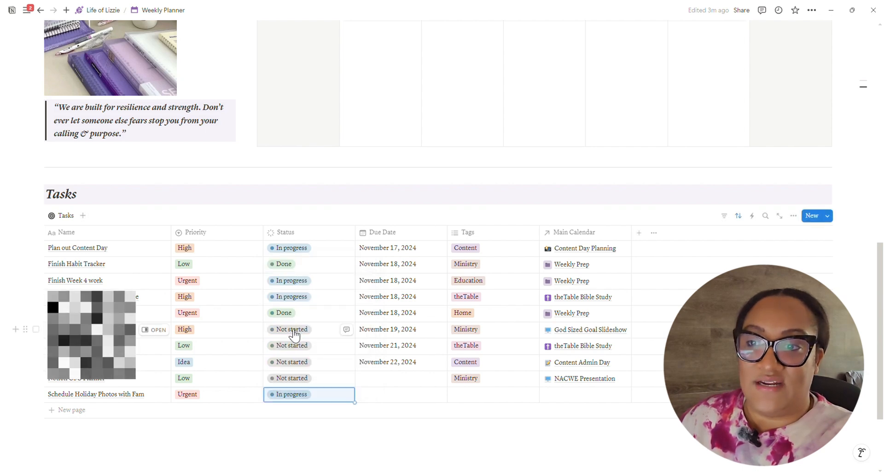
Step: Give the holiday photos task a due date of December 1, 2024 and the Family tag
{"action": "left_click", "coordinate": [392, 401]}
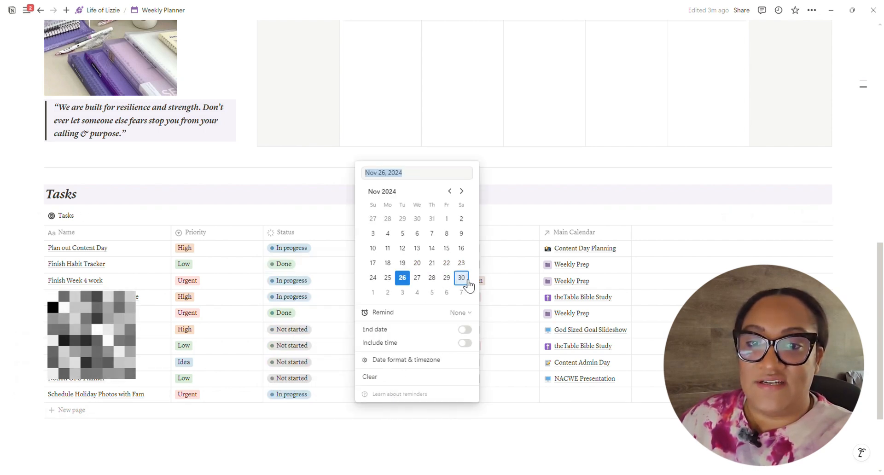
{"action": "left_click", "coordinate": [374, 292]}
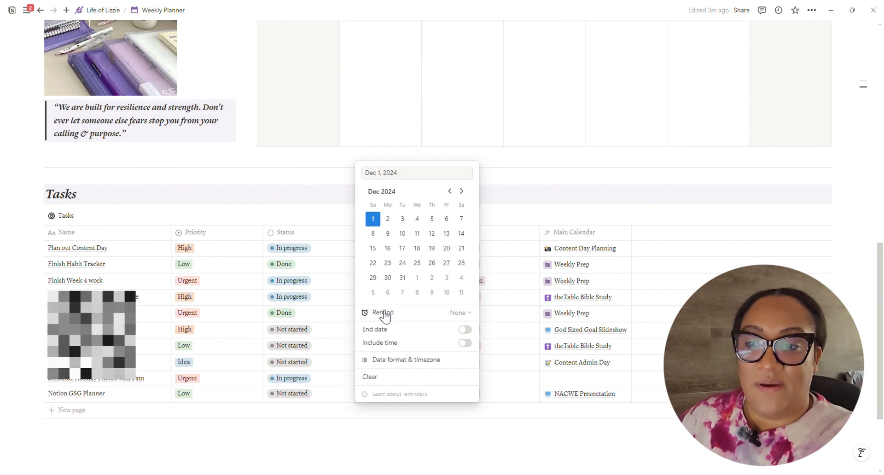
{"action": "key", "text": "Escape"}
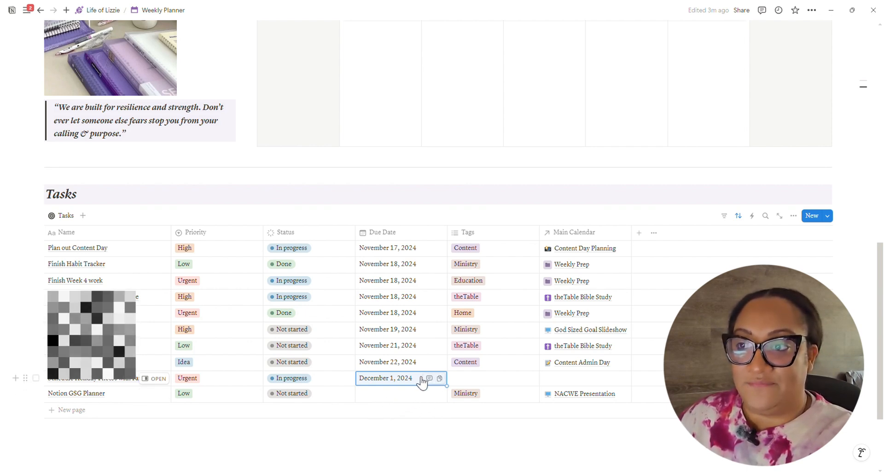
{"action": "left_click", "coordinate": [471, 380]}
{"action": "left_click", "coordinate": [481, 363]}
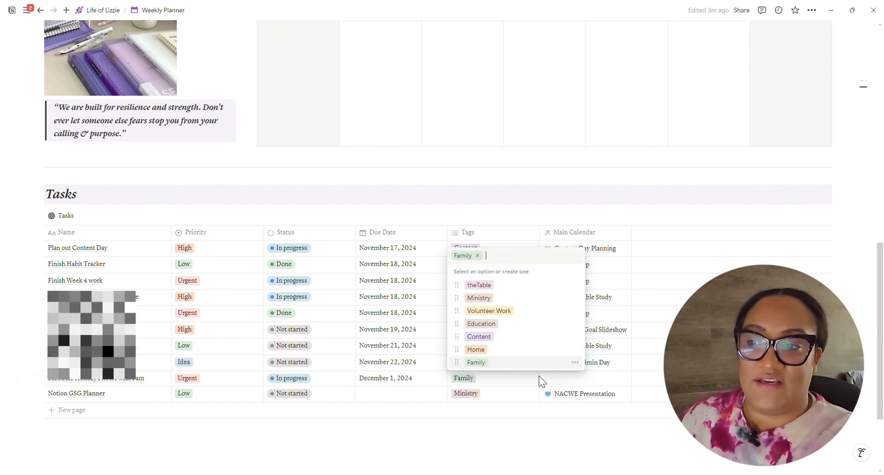
{"action": "key", "text": "Escape"}
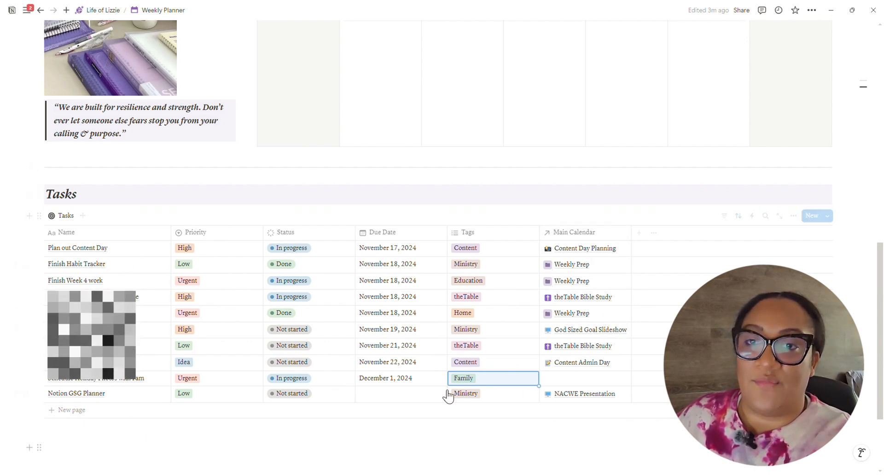
{"action": "scroll", "coordinate": [523, 369], "scroll_direction": "up", "scroll_amount": 8}
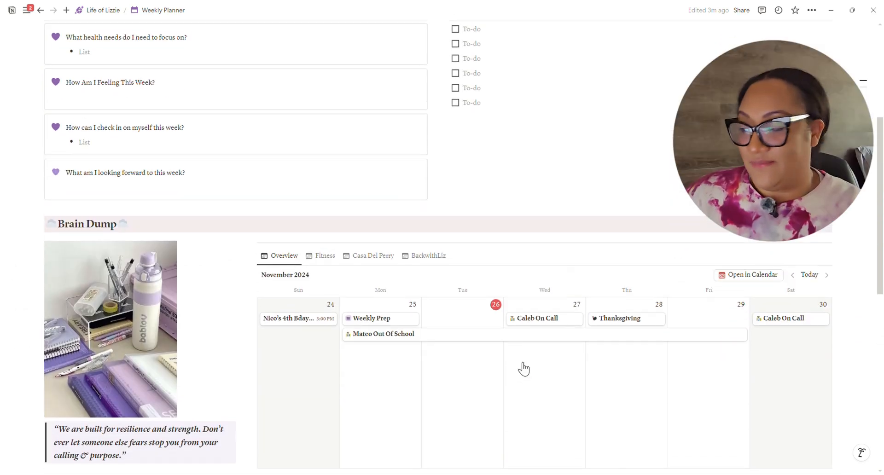